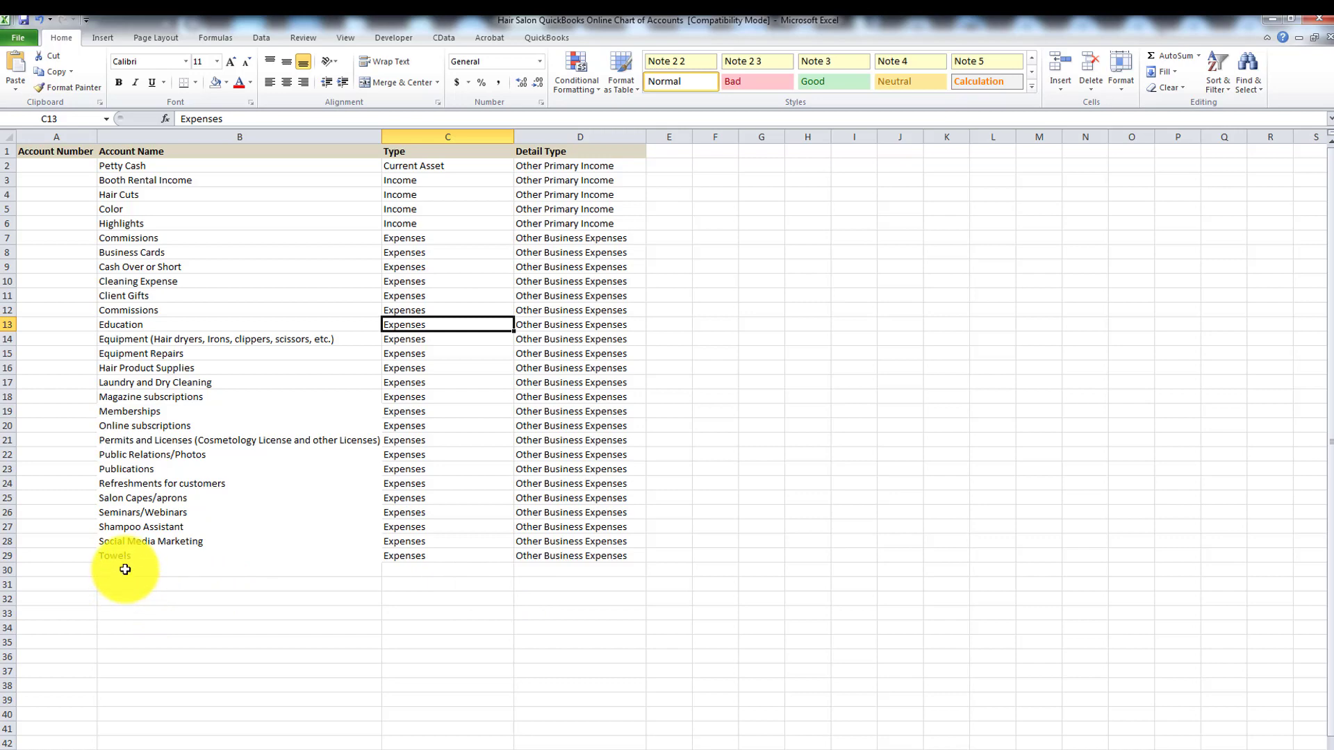
Step: Switch from the Excel account list to QuickBooks Online and open the Chart of Accounts
left_click(122, 568)
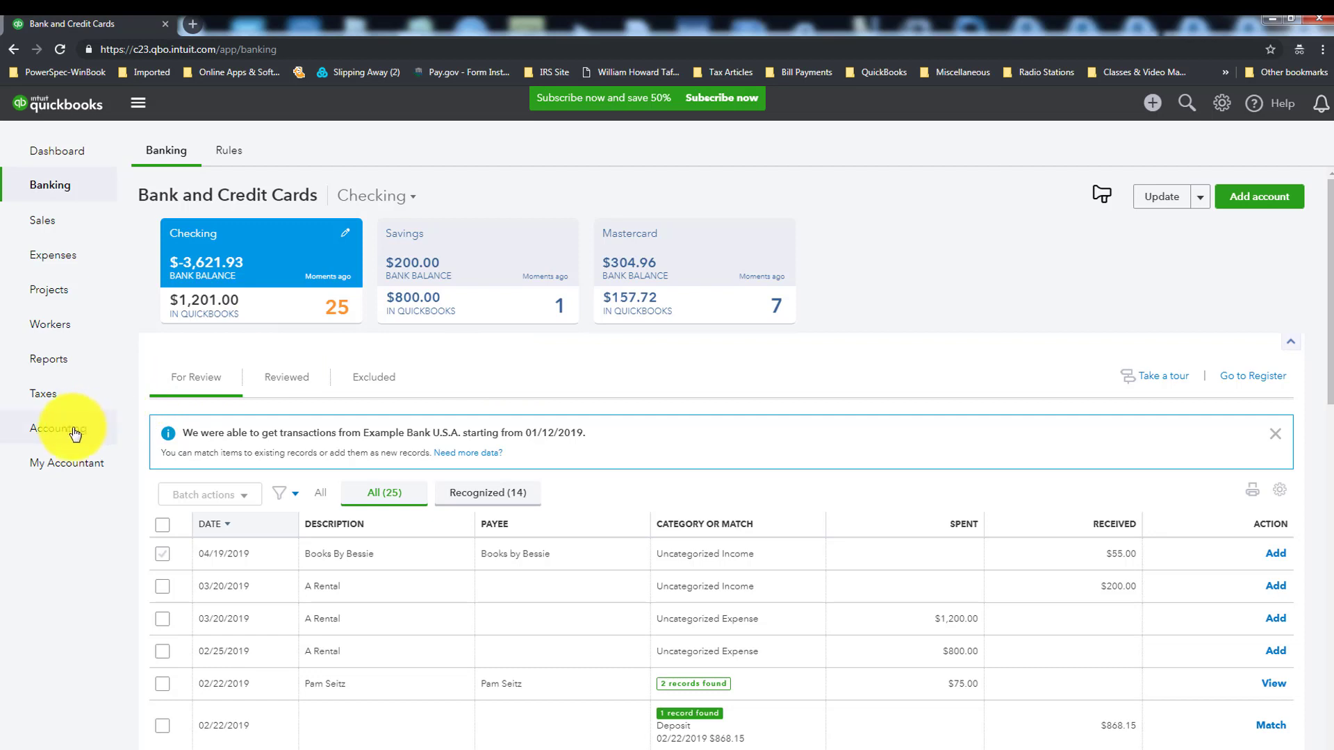
mouse_move(75, 434)
left_click(173, 426)
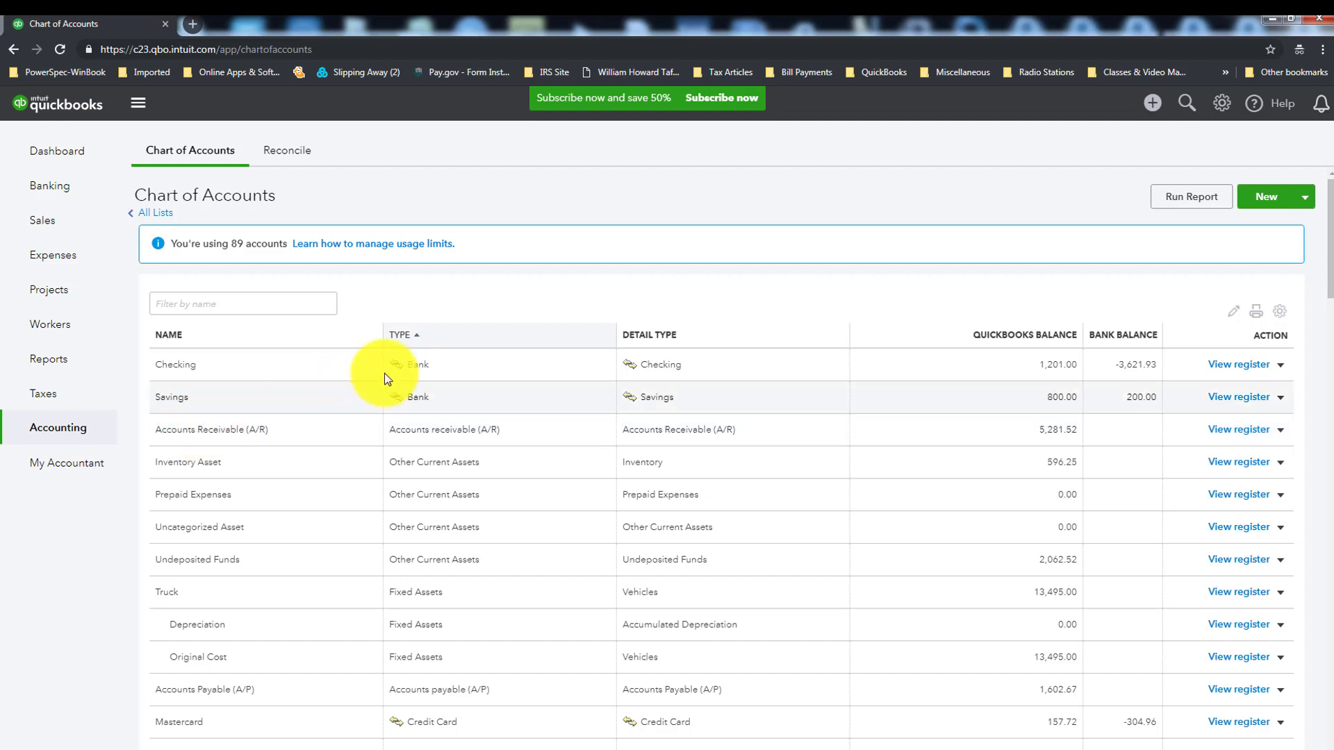
left_click(1259, 197)
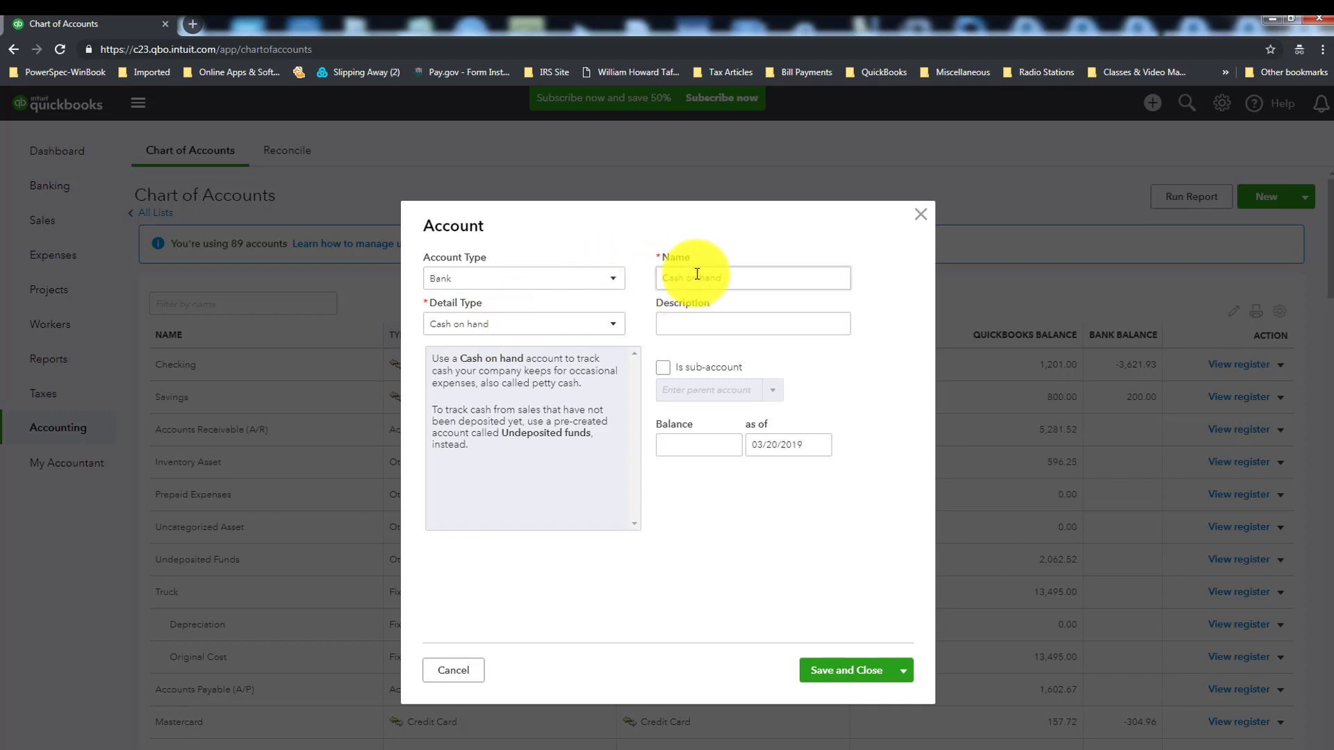
left_click(679, 287)
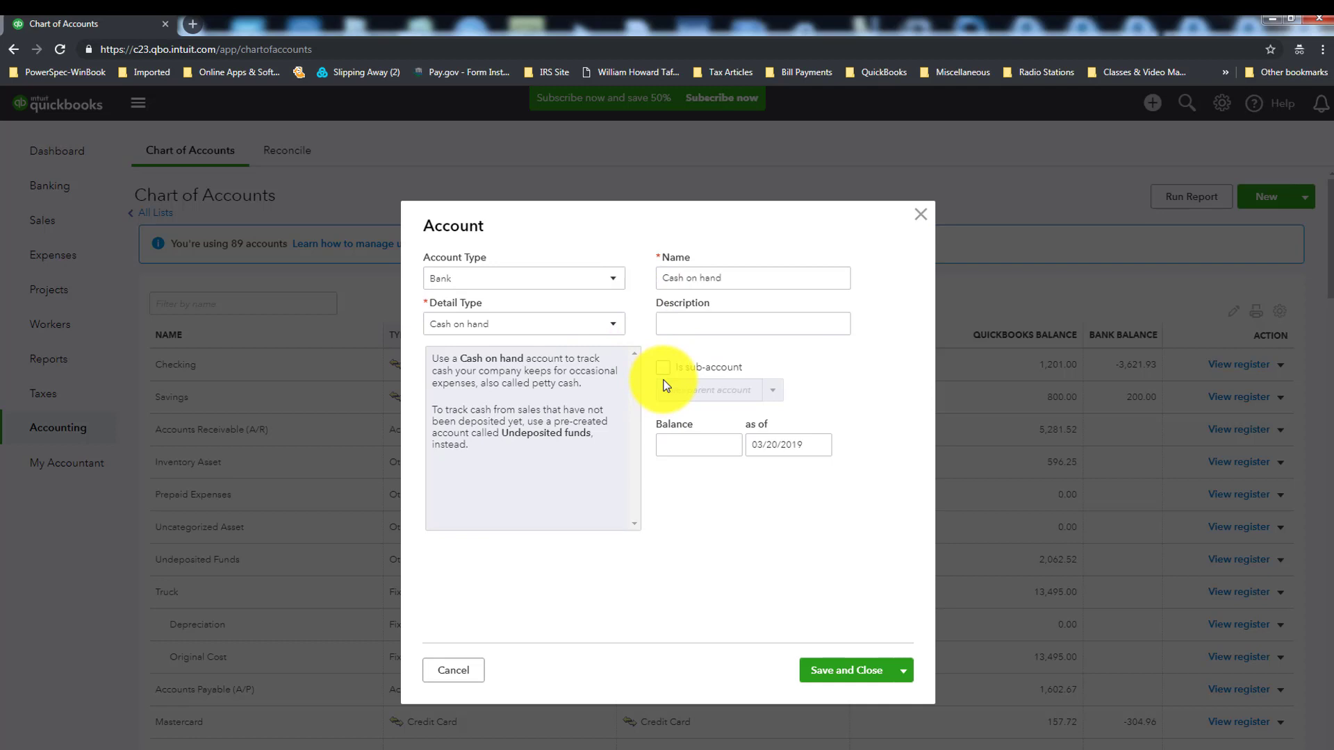
left_click(921, 215)
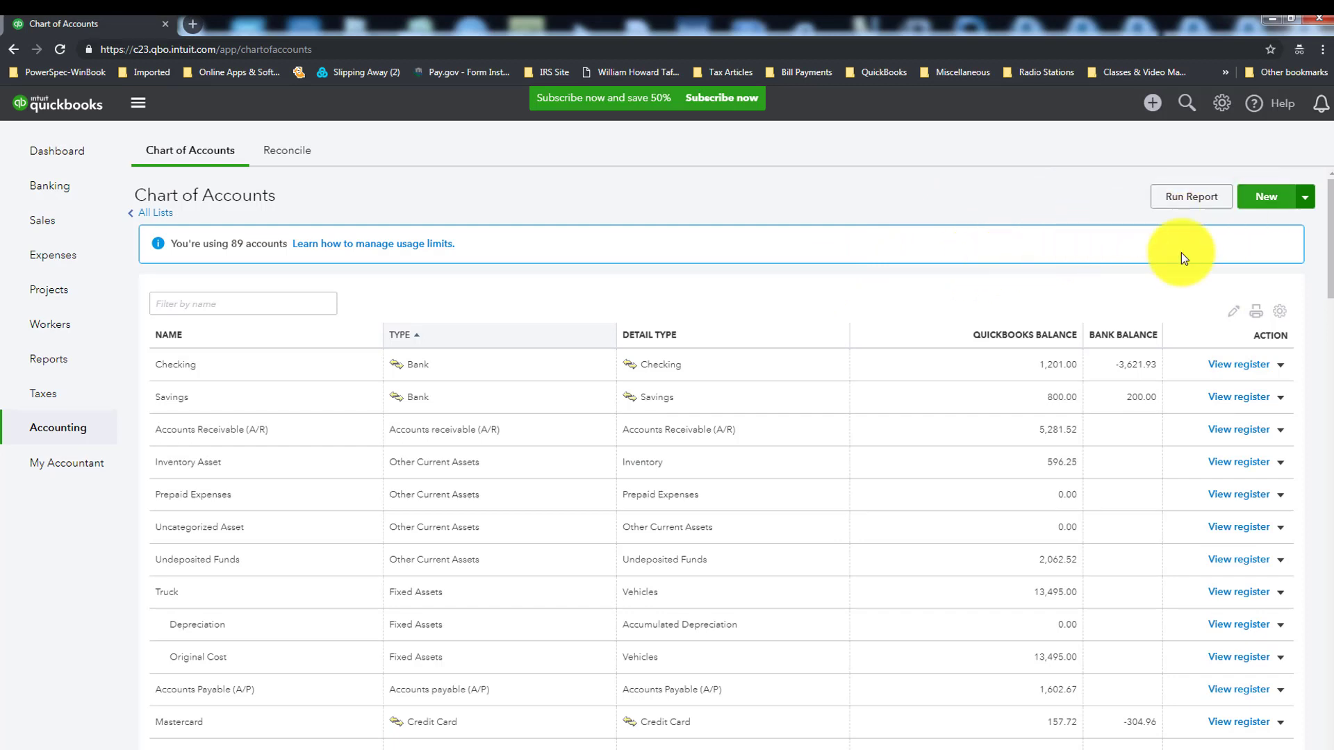
Step: Start an account import and choose the file "Hair Salon QuickBooks Online Chart of Accounts" for upload
left_click(1307, 201)
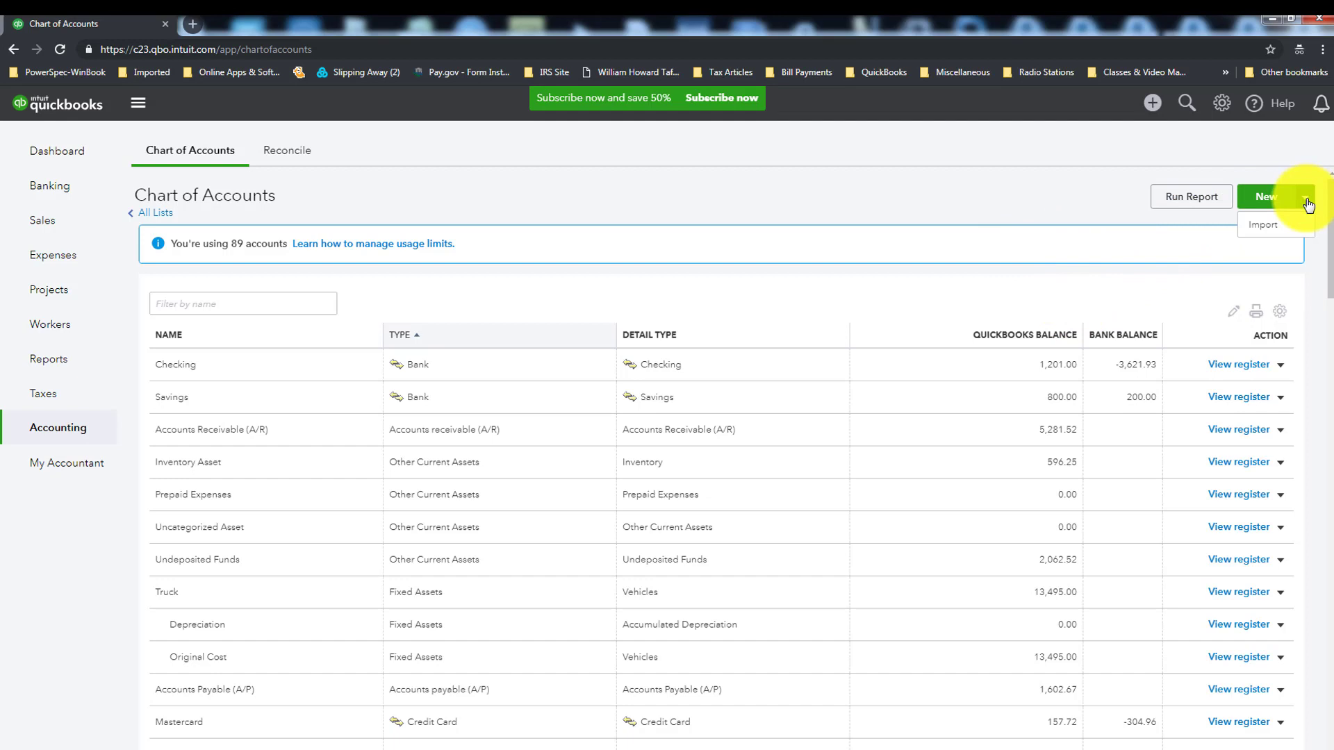
left_click(1263, 231)
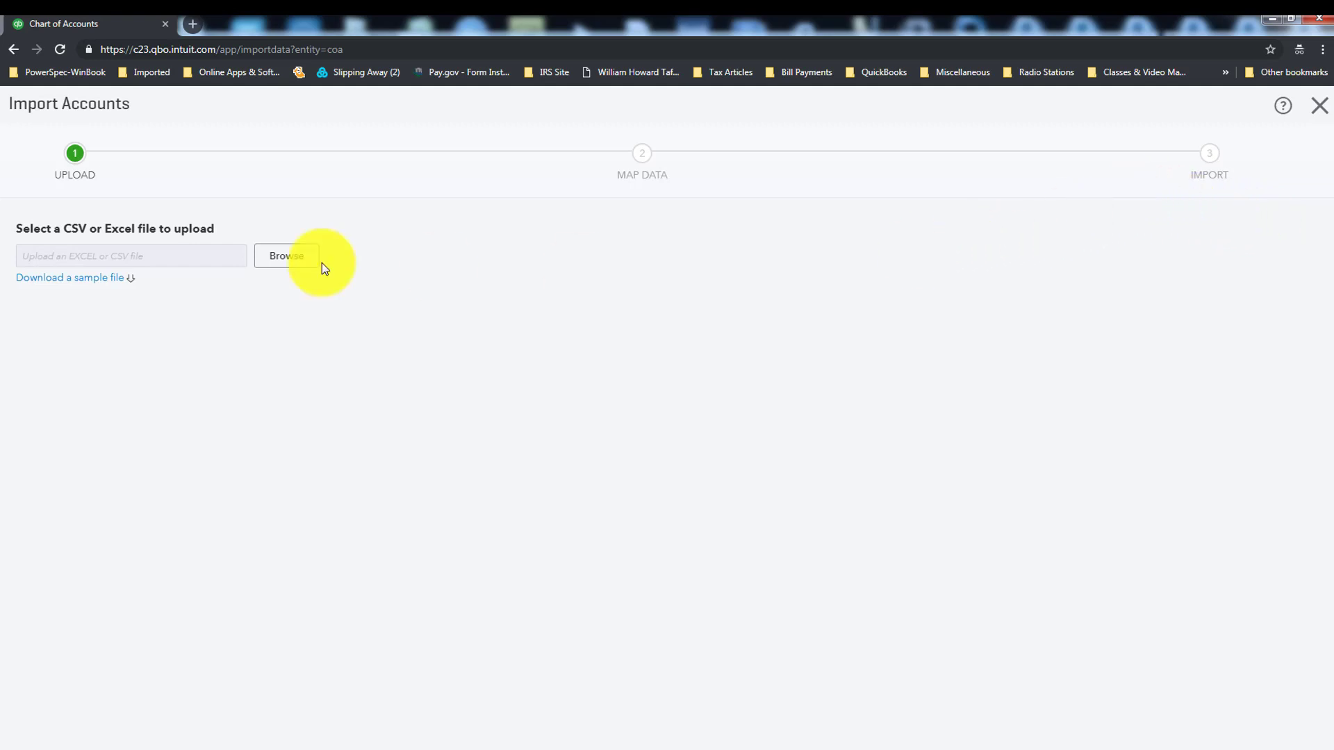
left_click(277, 262)
left_click(258, 44)
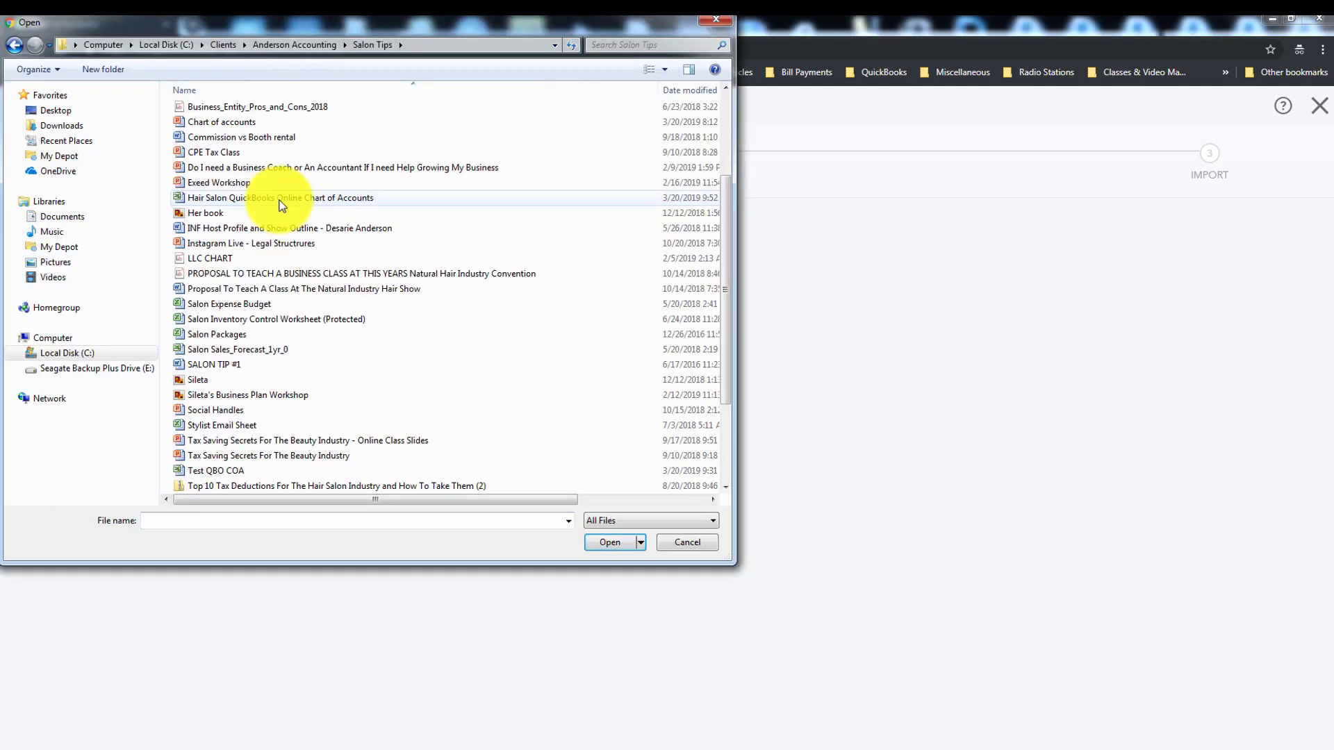
double_click(281, 199)
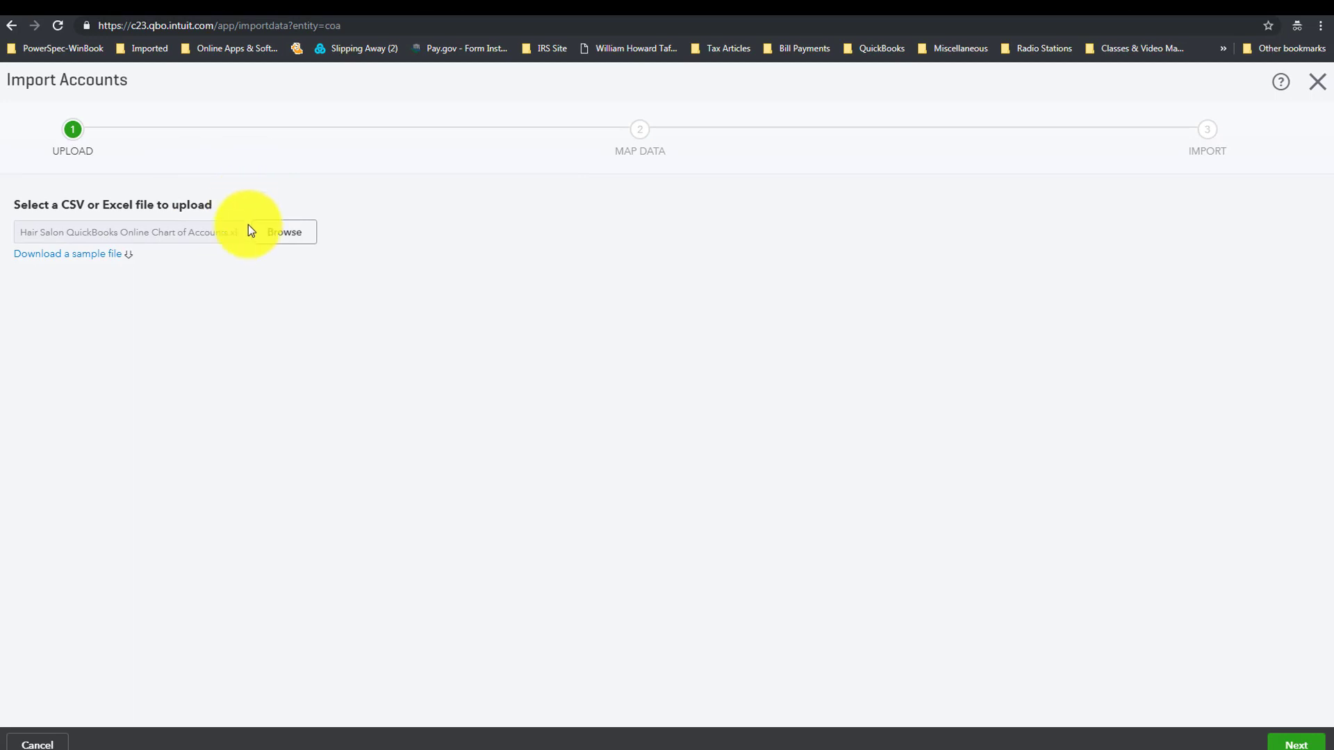
Step: Continue with the uploaded file, keep the proposed field mapping and import all the listed accounts
left_click(1280, 746)
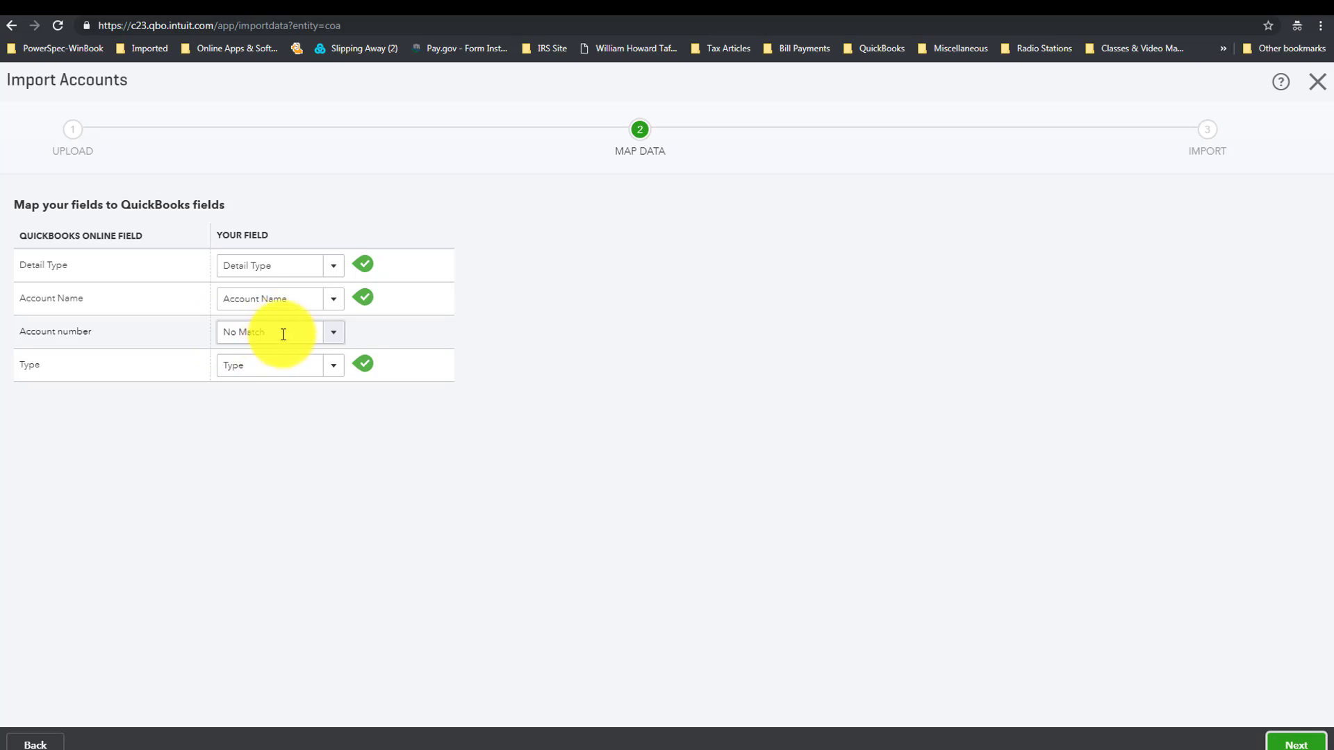
left_click(254, 271)
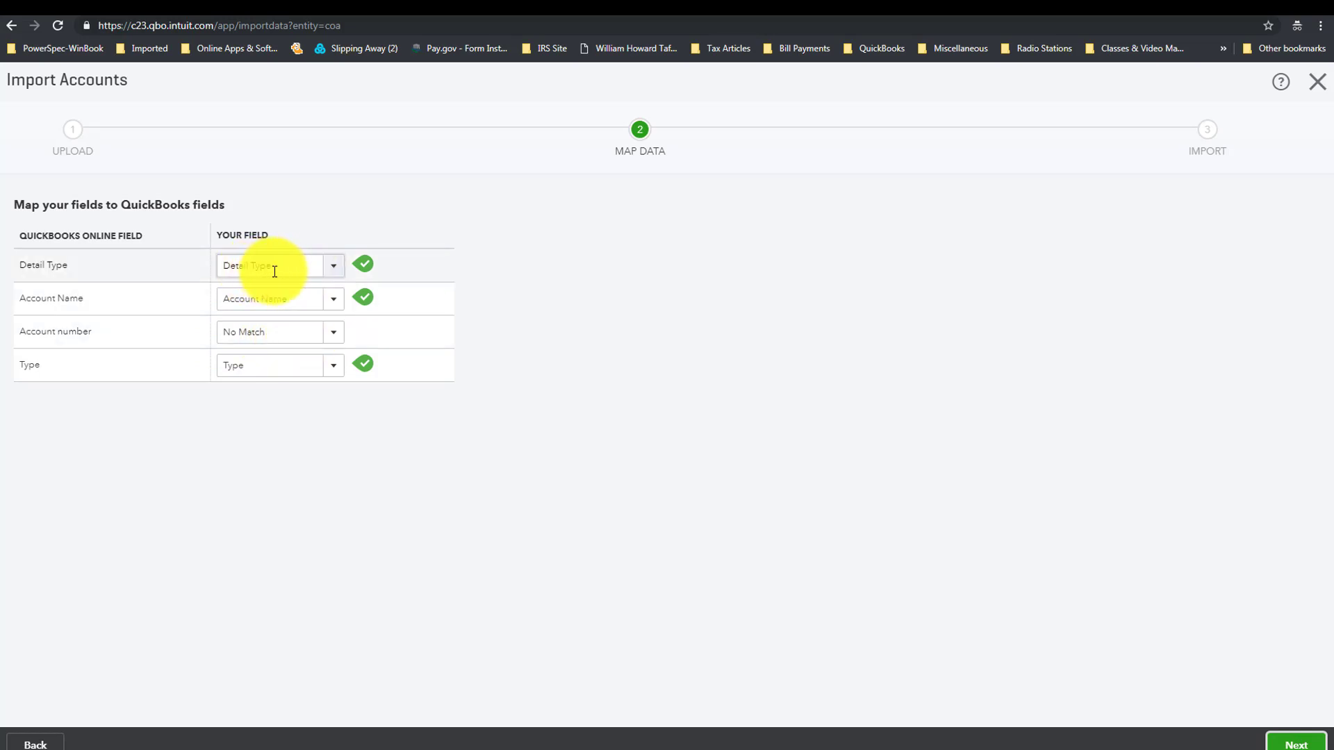
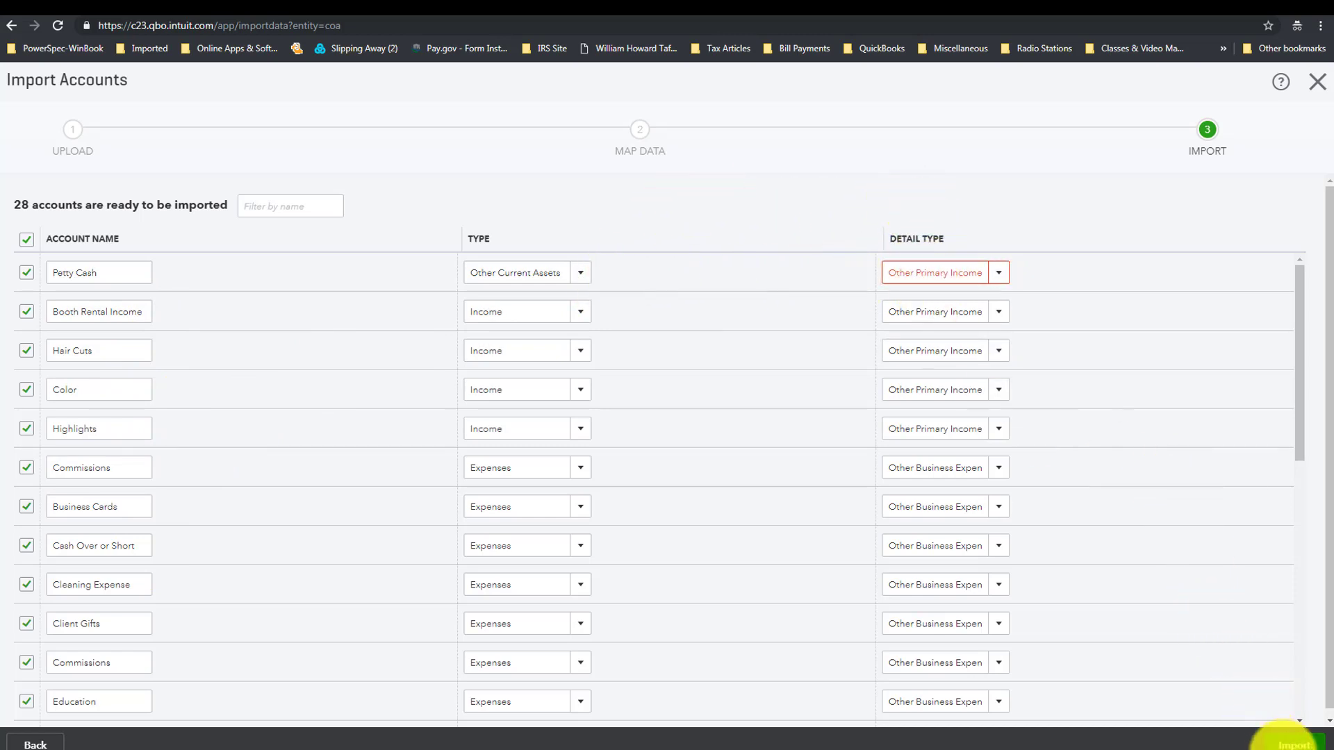
left_click(1288, 743)
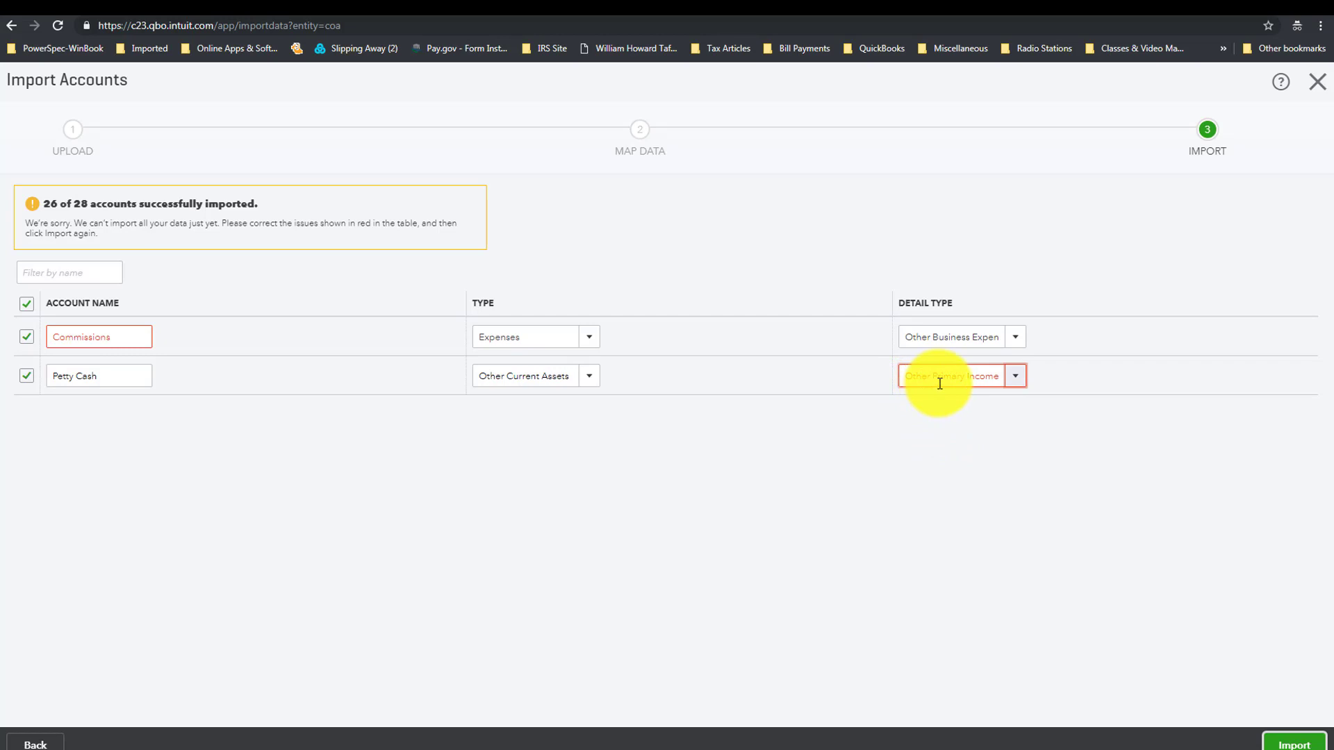
Step: Change the detail type of the Petty Cash account to Other Current Assets
left_click(1019, 377)
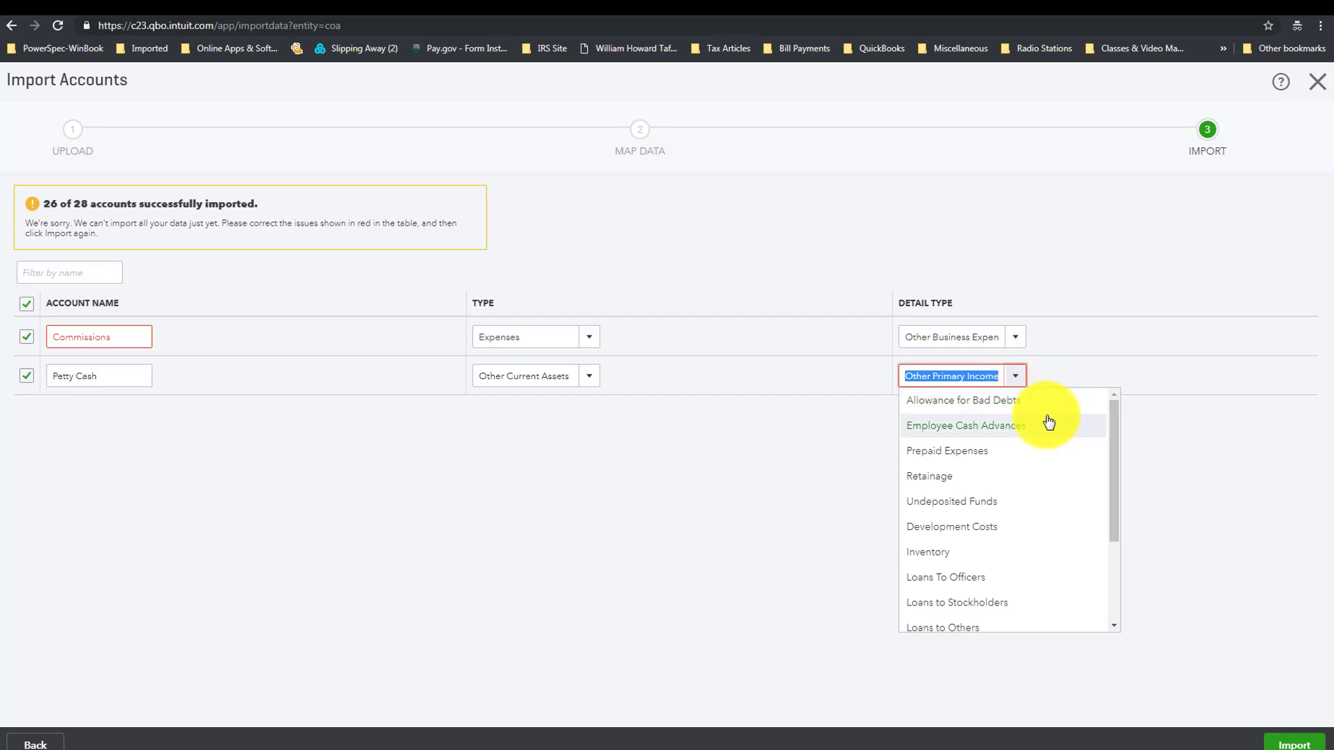
scroll(1048, 418, "down", 1)
scroll(1046, 419, "down", 1)
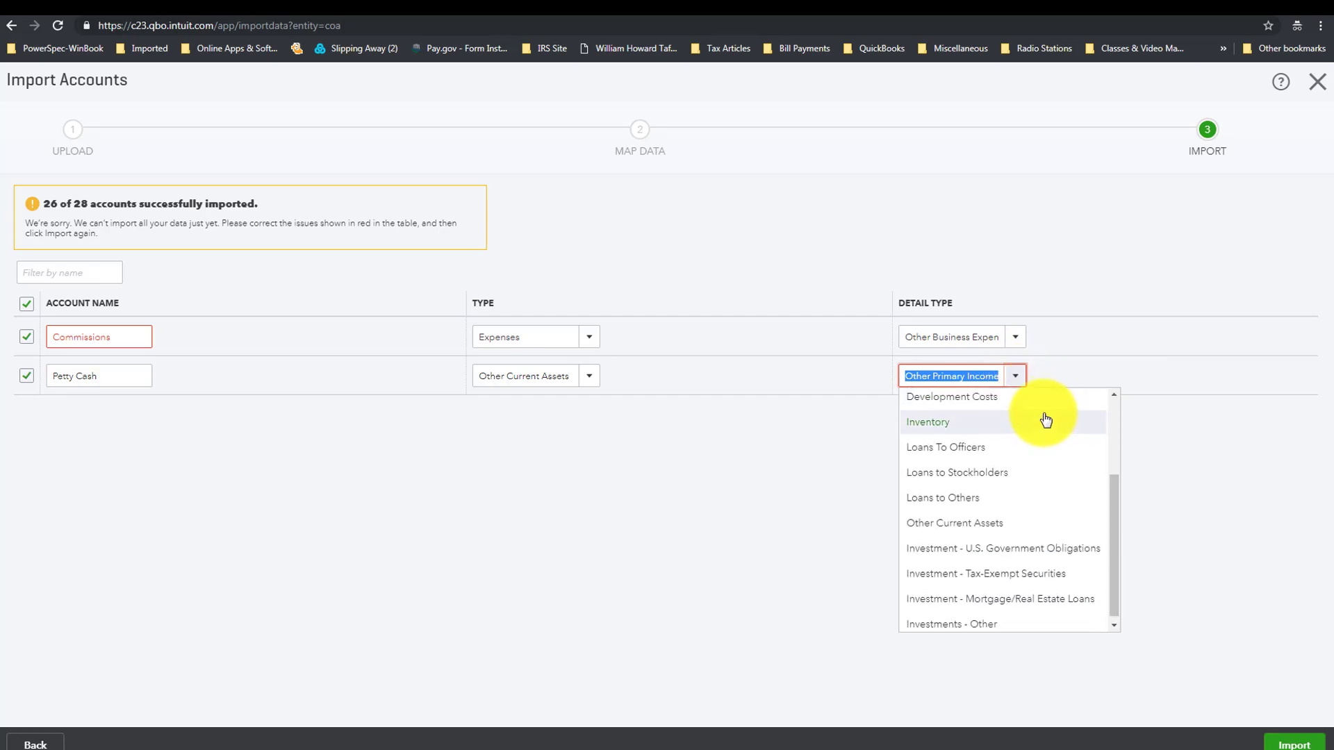
scroll(1047, 419, "up", 2)
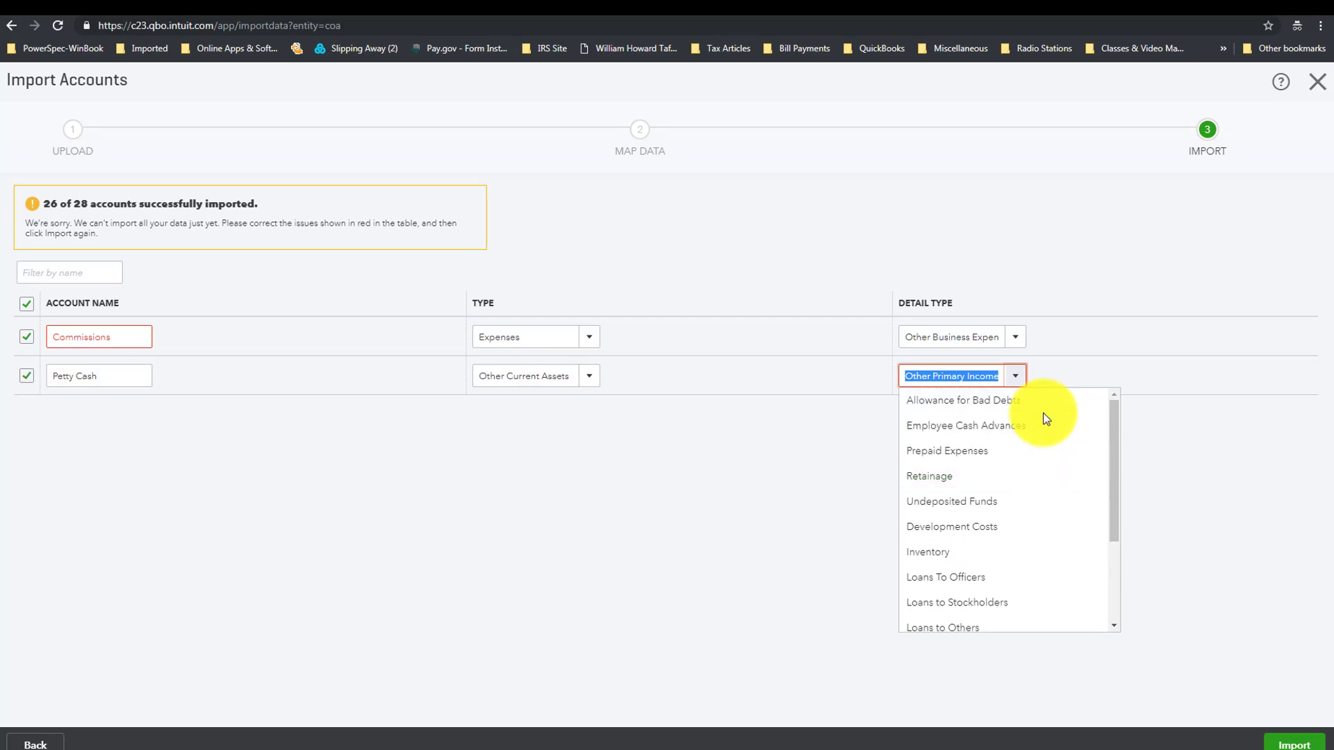
scroll(1043, 418, "down", 2)
scroll(1039, 416, "up", 2)
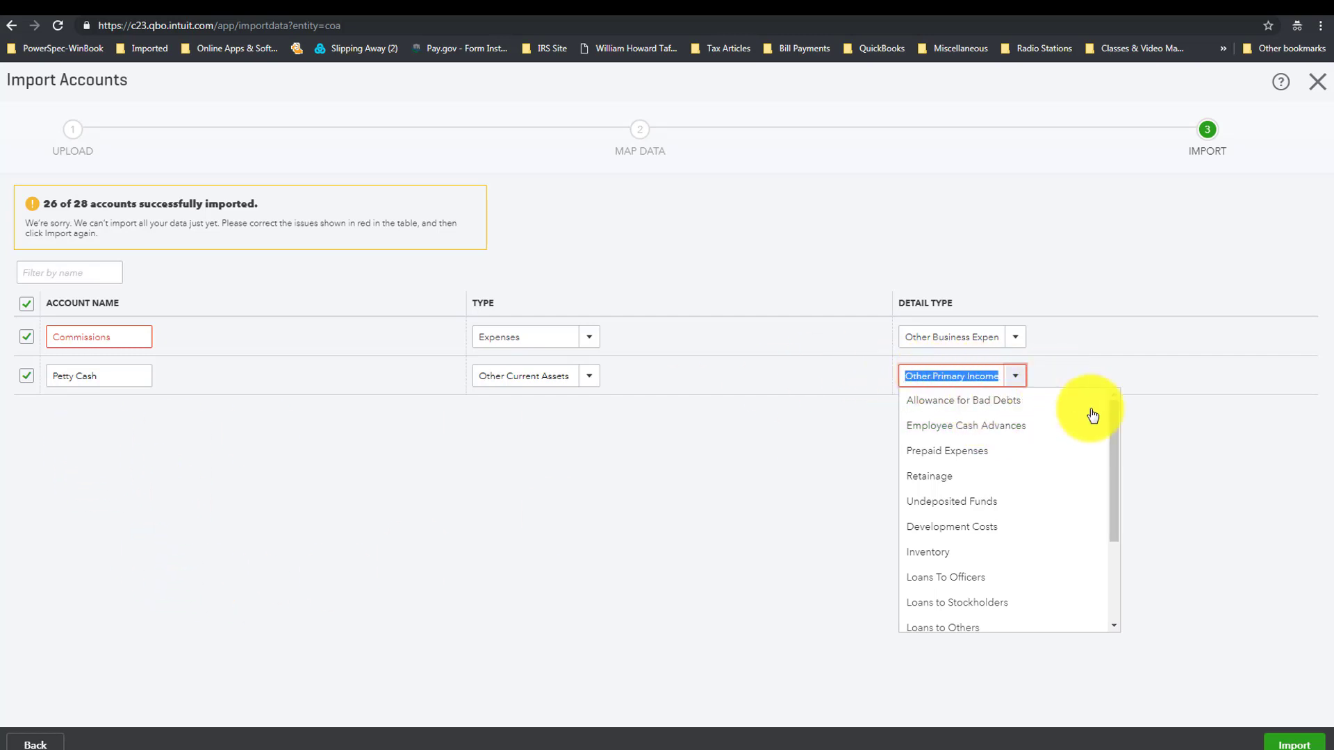
left_click(1114, 626)
left_click(1114, 627)
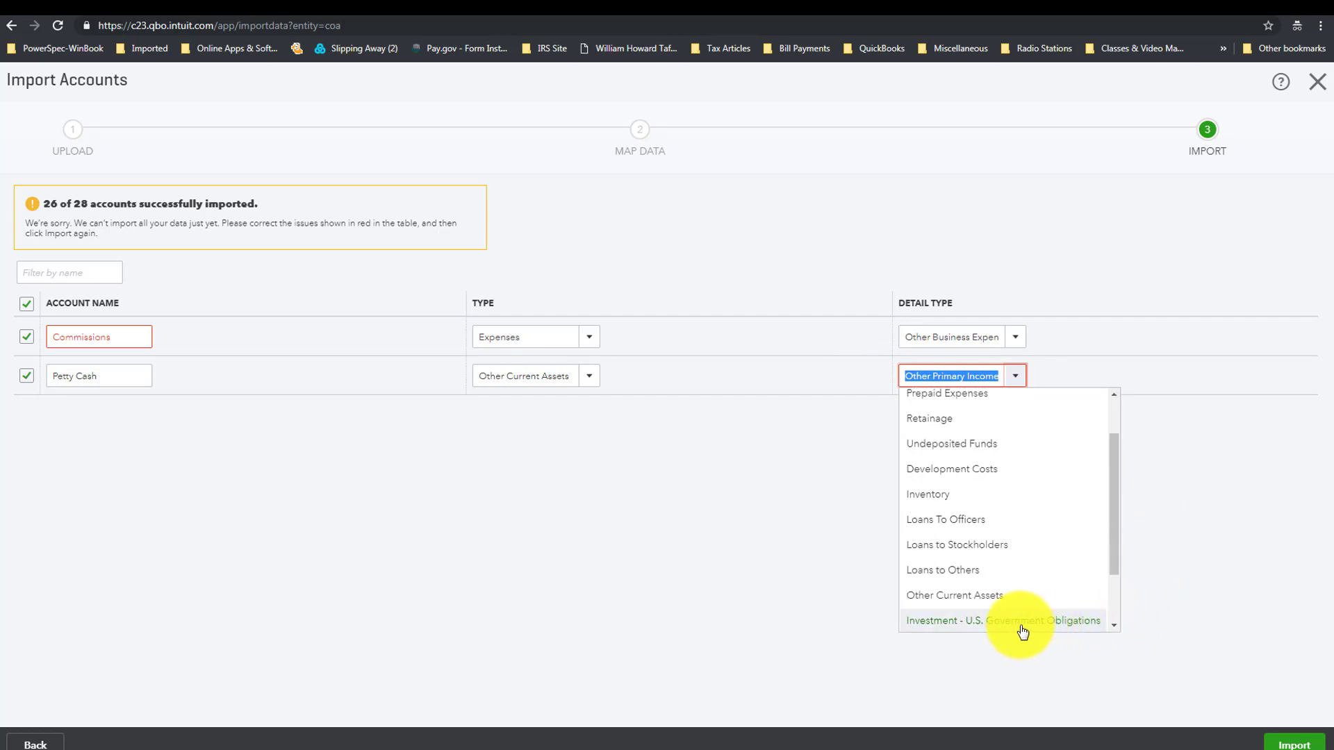
left_click(959, 598)
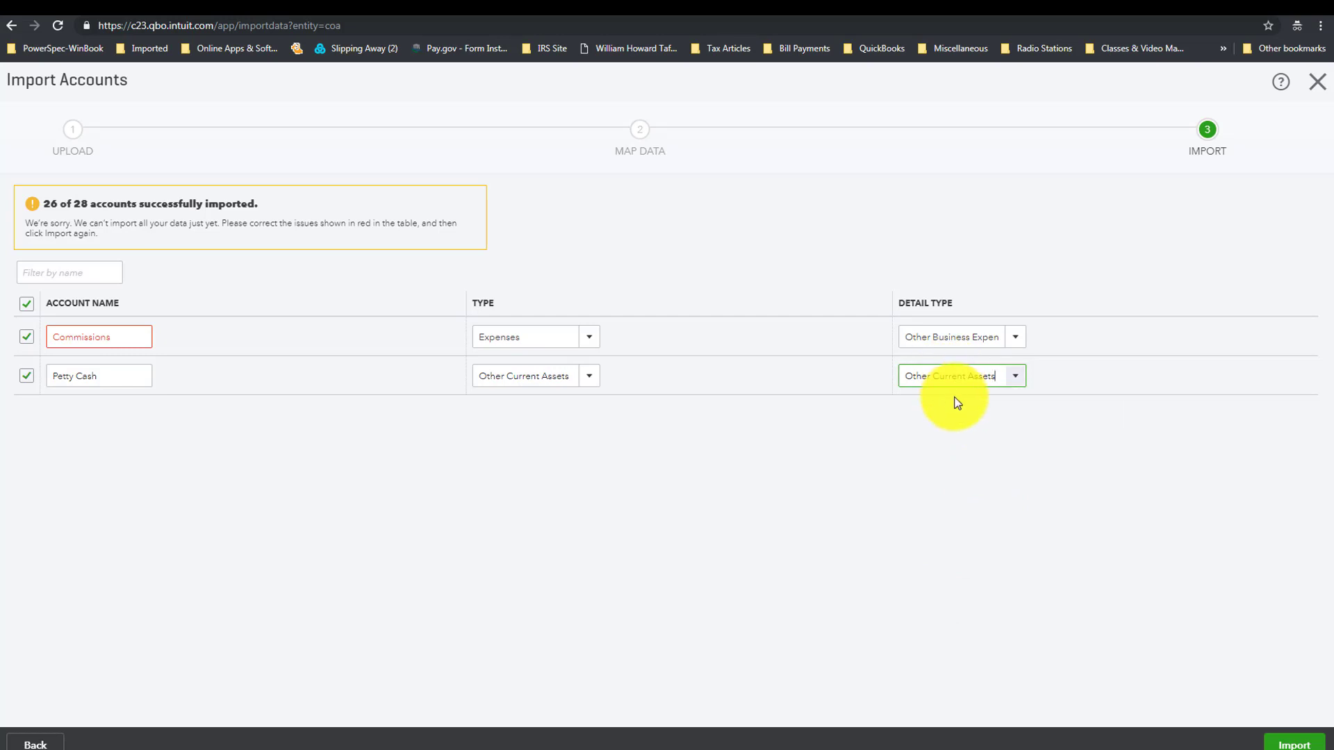
Step: Re-enter the flagged expense account's name as "Commissions" and run the import of the remaining accounts again
double_click(118, 336)
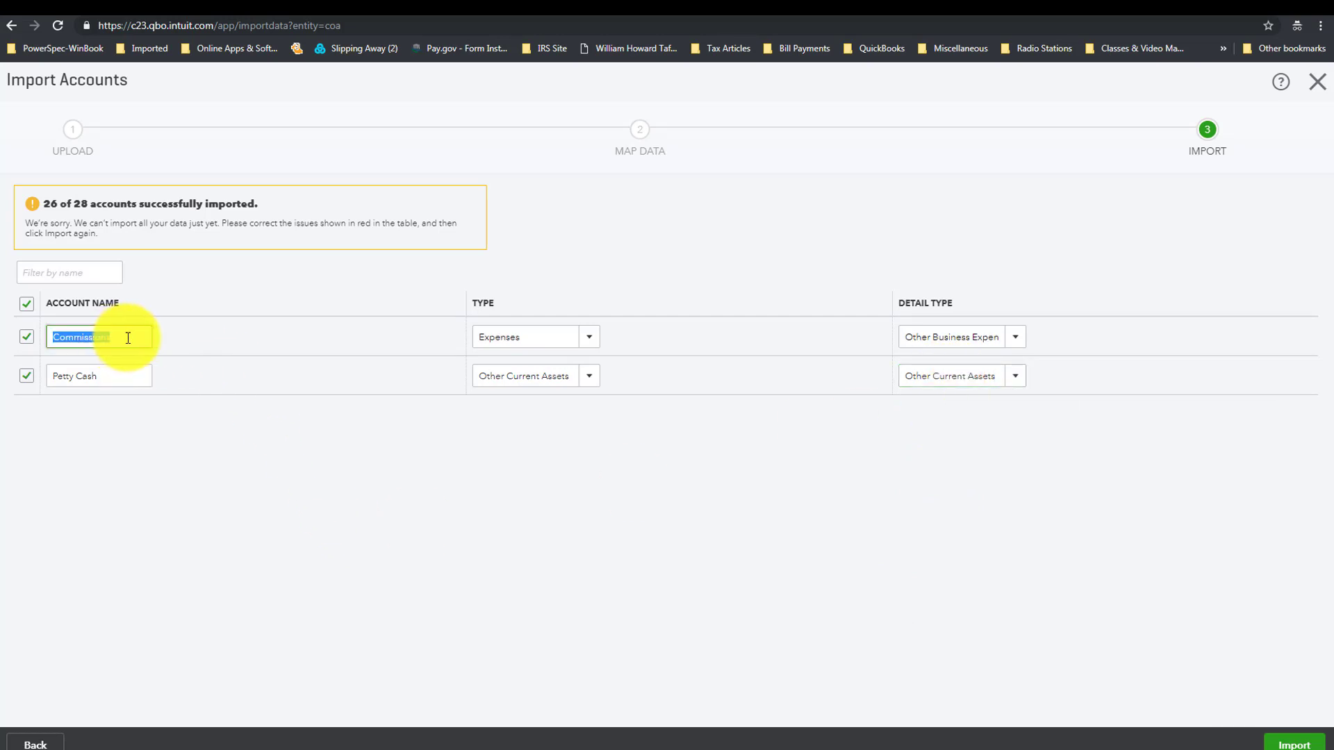
key("BackSpace")
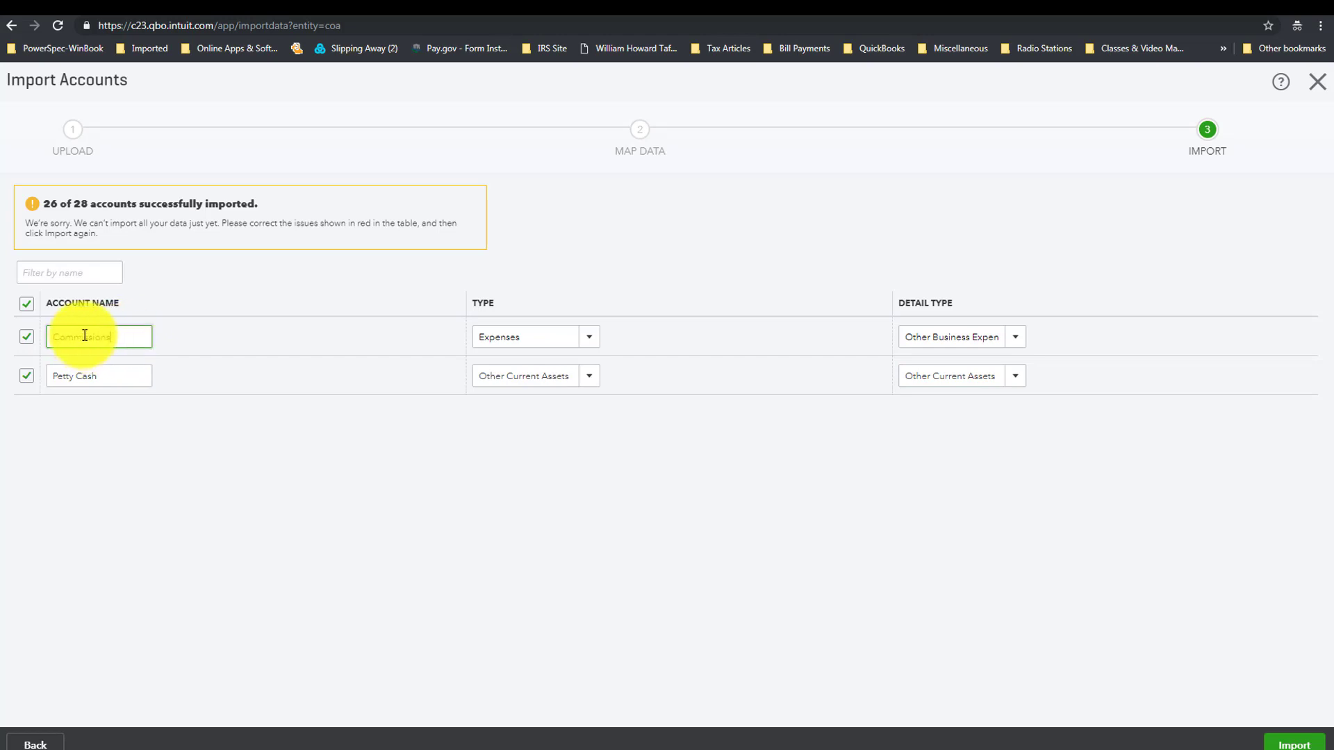
type("Commissi")
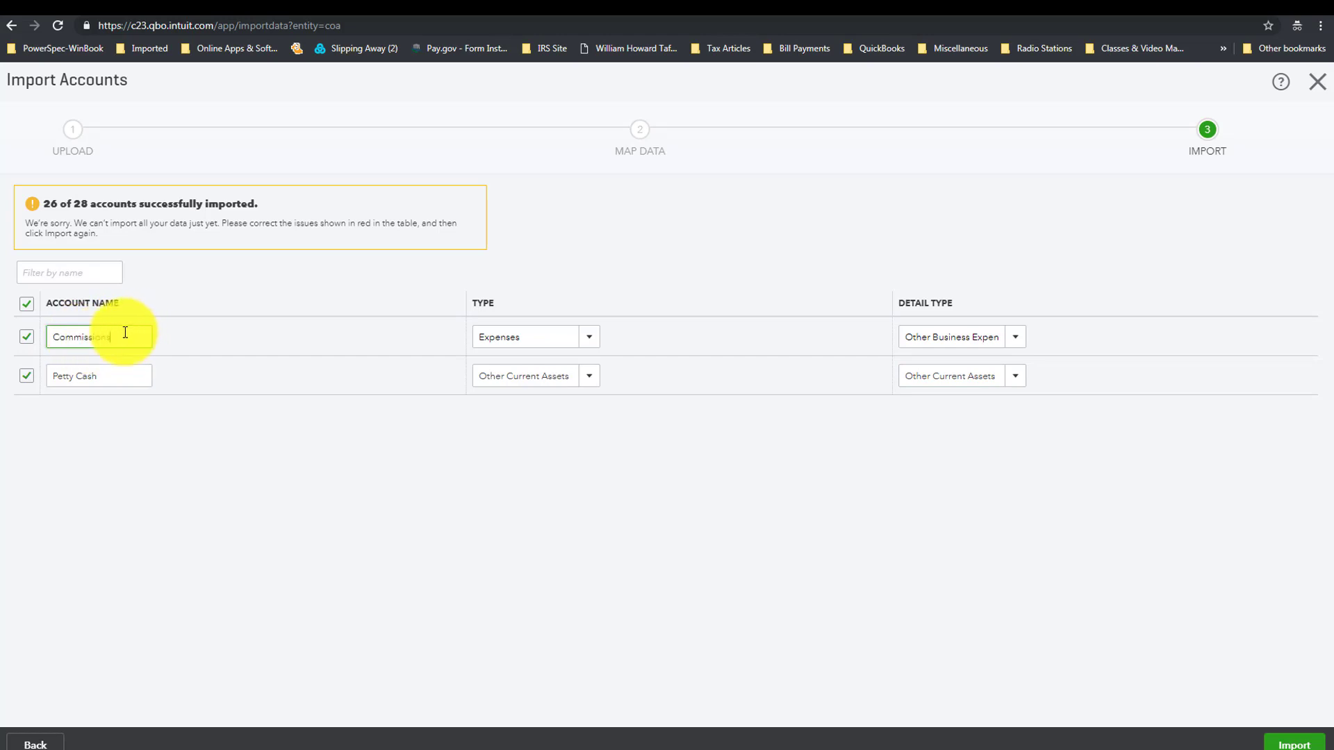
type("ons")
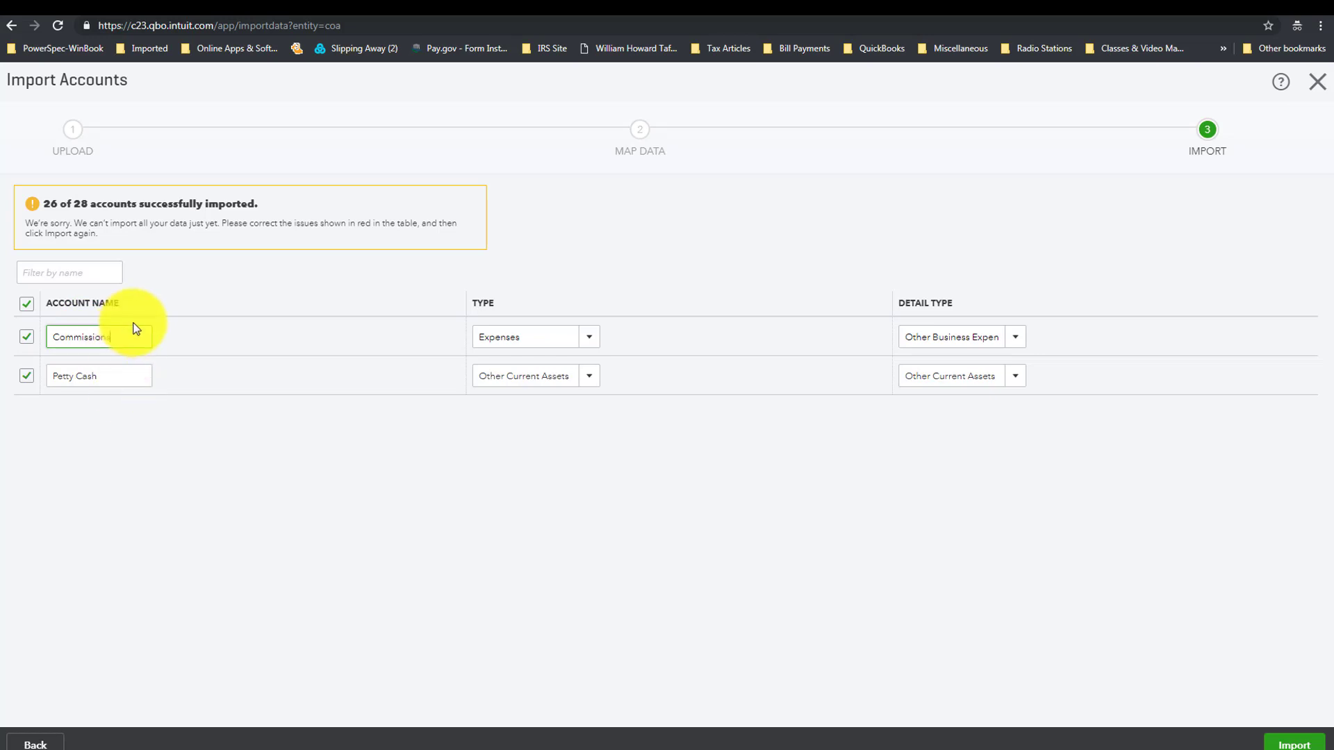
left_click(1293, 742)
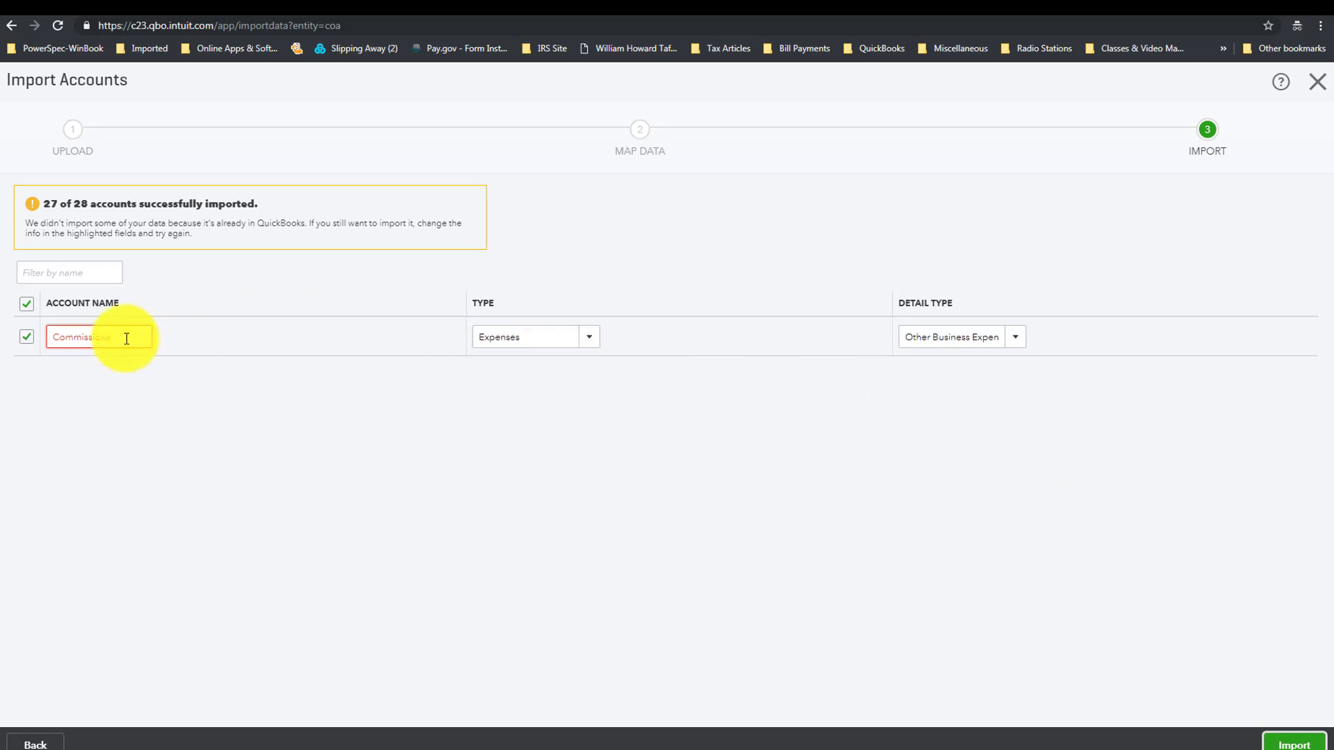
Step: Rename the duplicate Commissions account as "commission" and import it
left_click_drag(120, 336, 3, 337)
type("commissions")
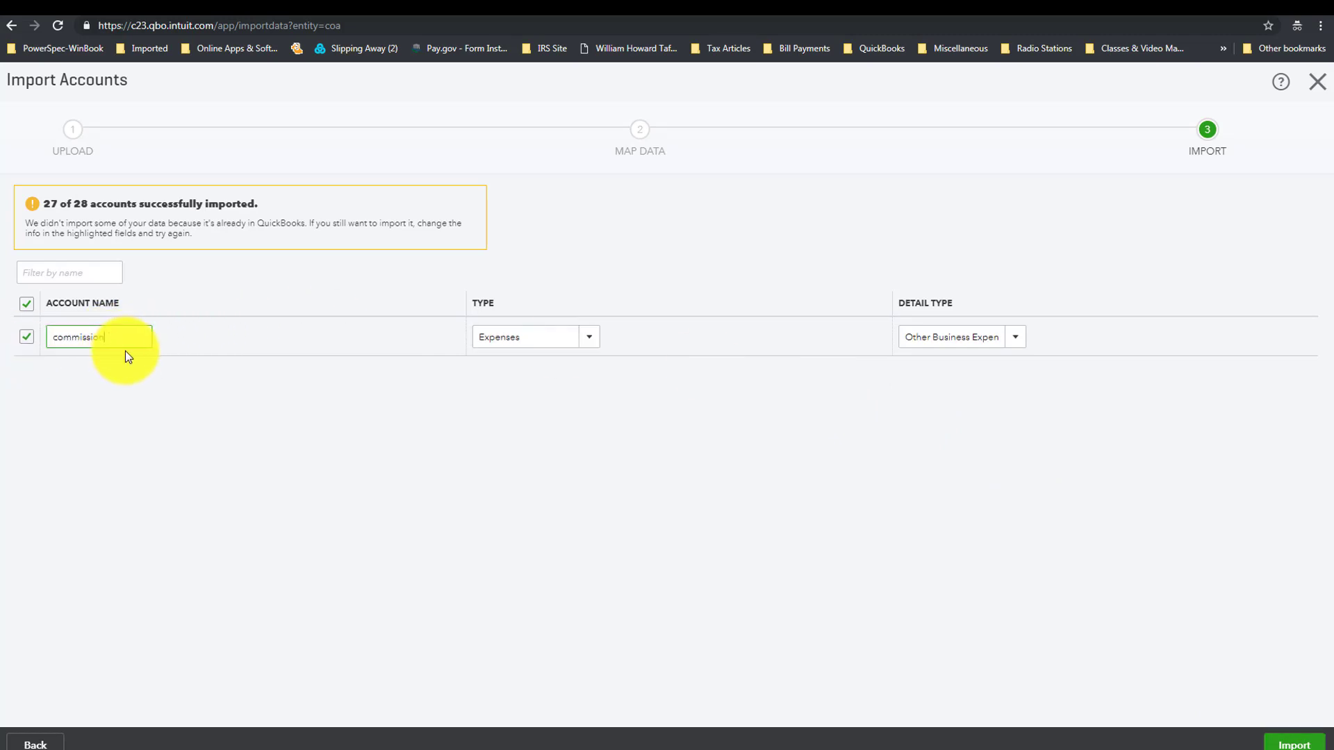
key("BackSpace")
left_click(1295, 745)
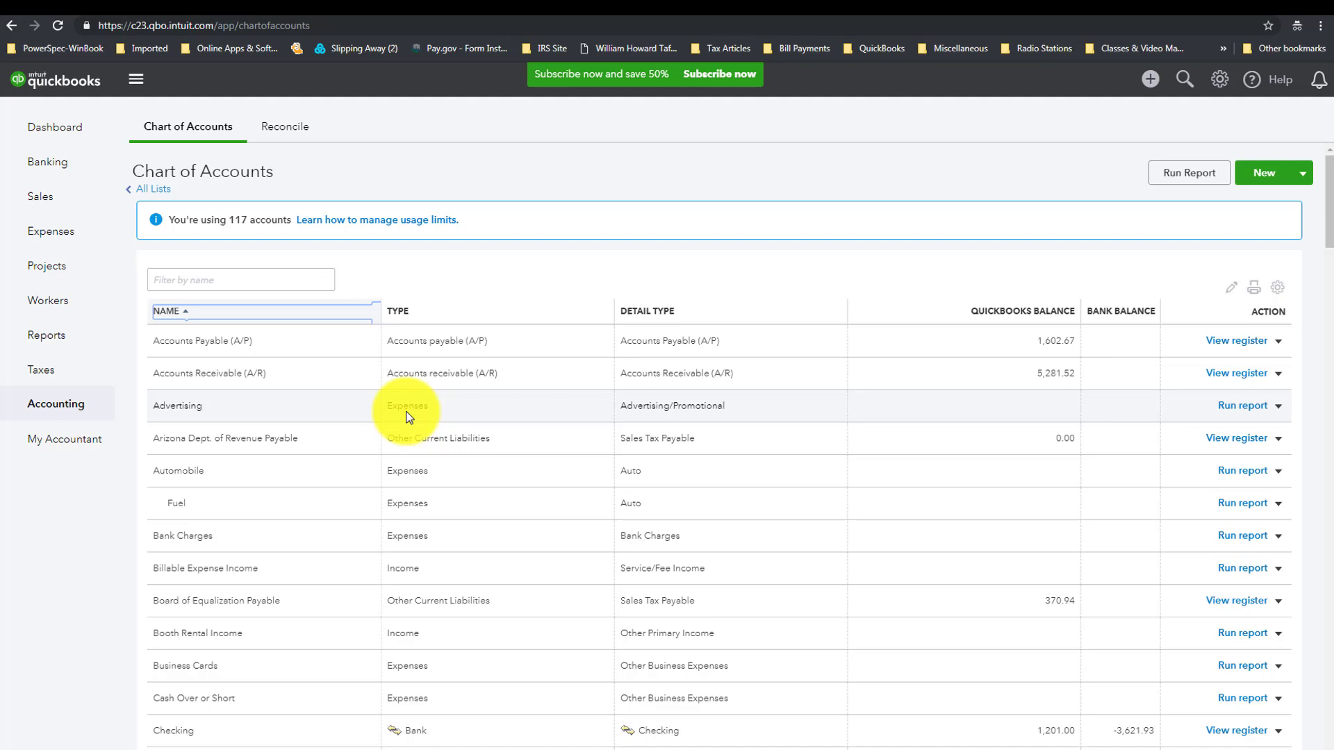
Step: Examine the Chart of Accounts for the newly imported salon accounts, including the commission entries
scroll(360, 541, "down", 4)
scroll(359, 545, "down", 4)
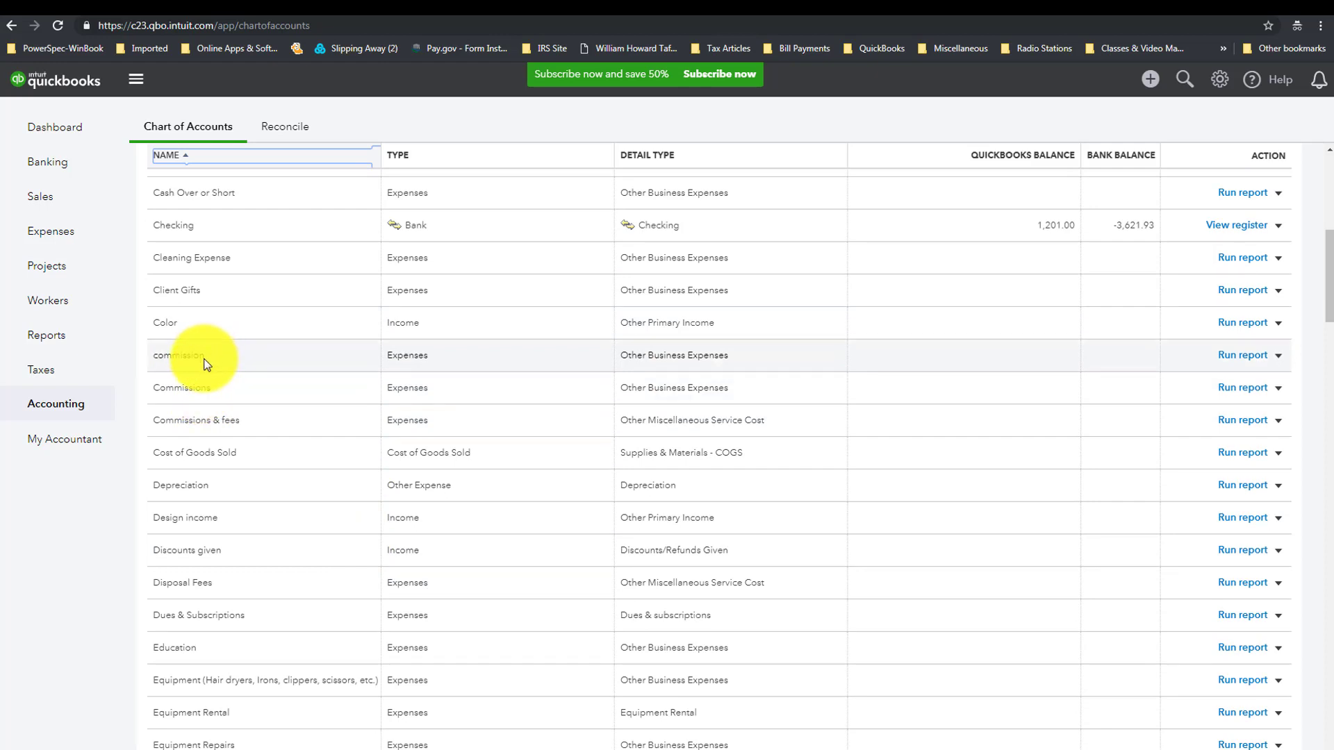
scroll(619, 499, "up", 6)
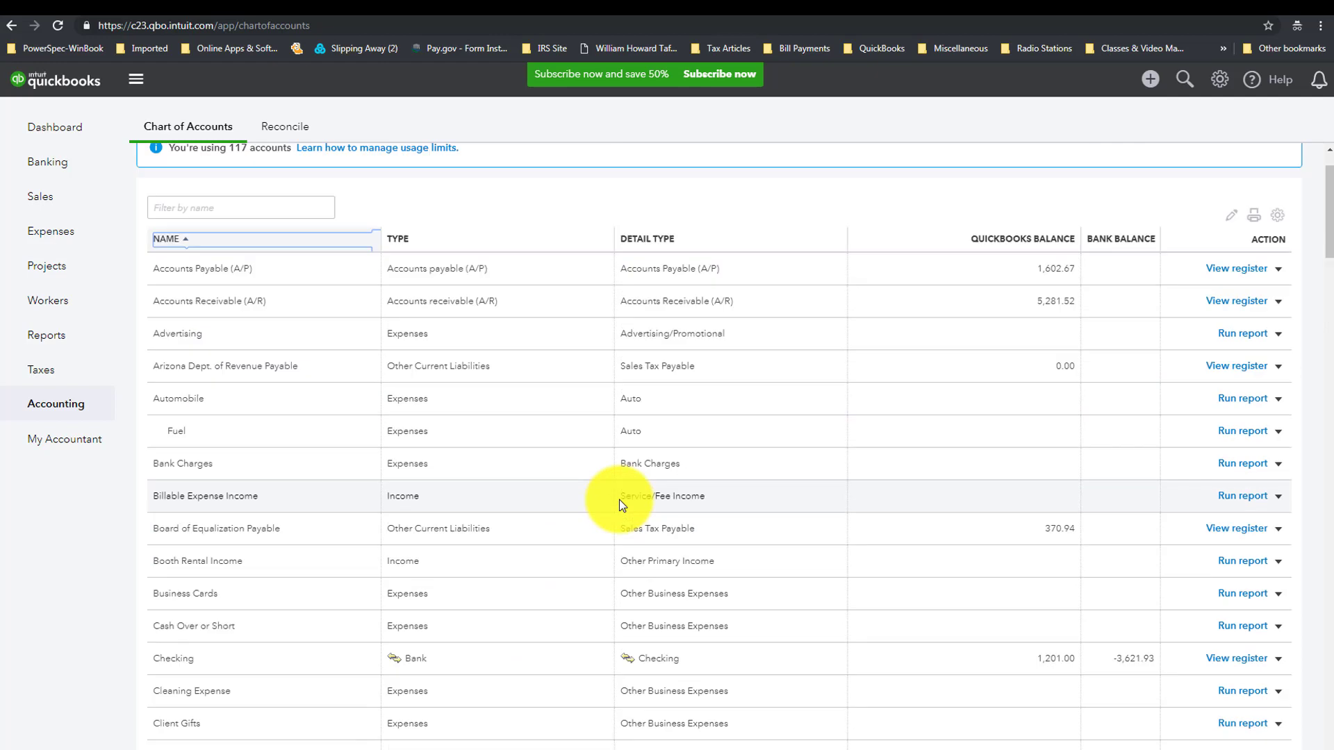